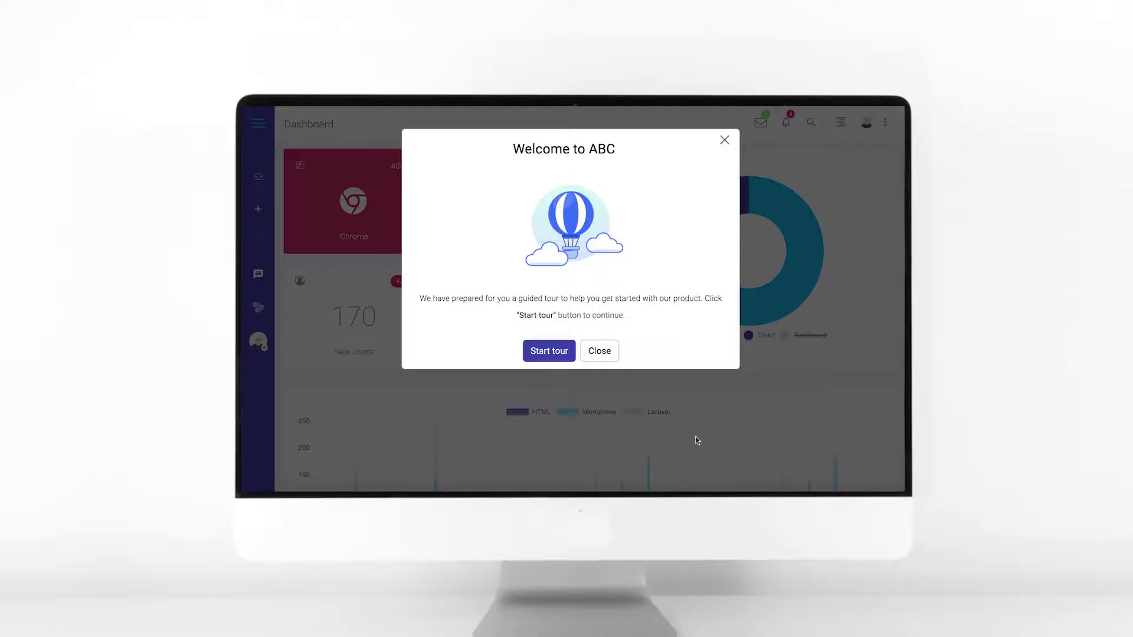
Step: Run the product tour past the Dashboard and Space consumption popups to Notifications
click(541, 353)
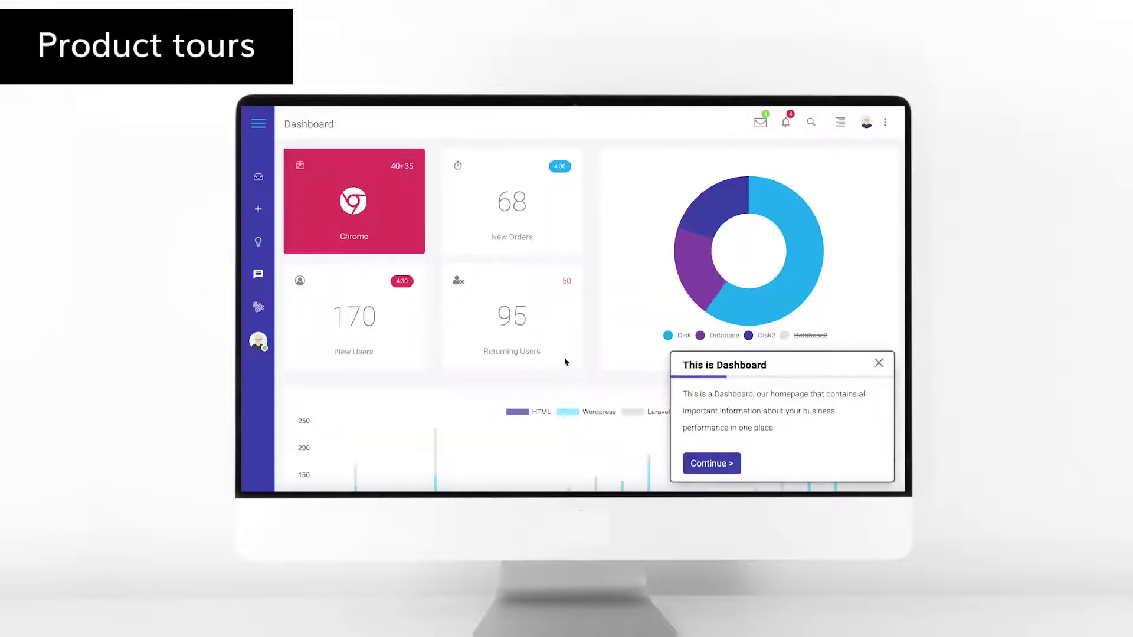
click(698, 463)
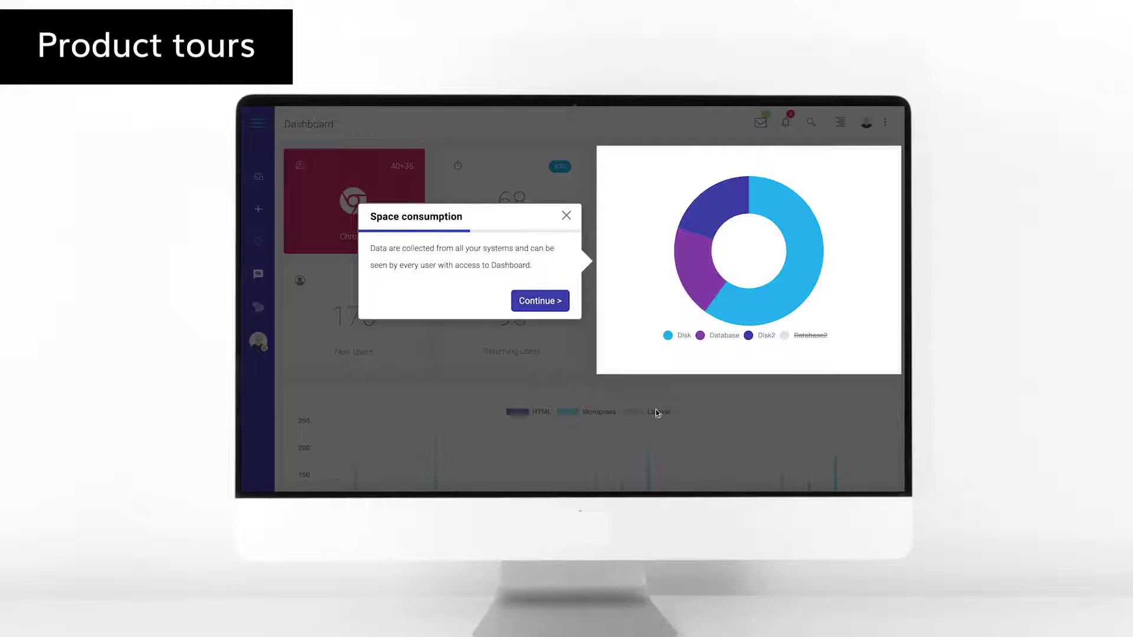
click(548, 309)
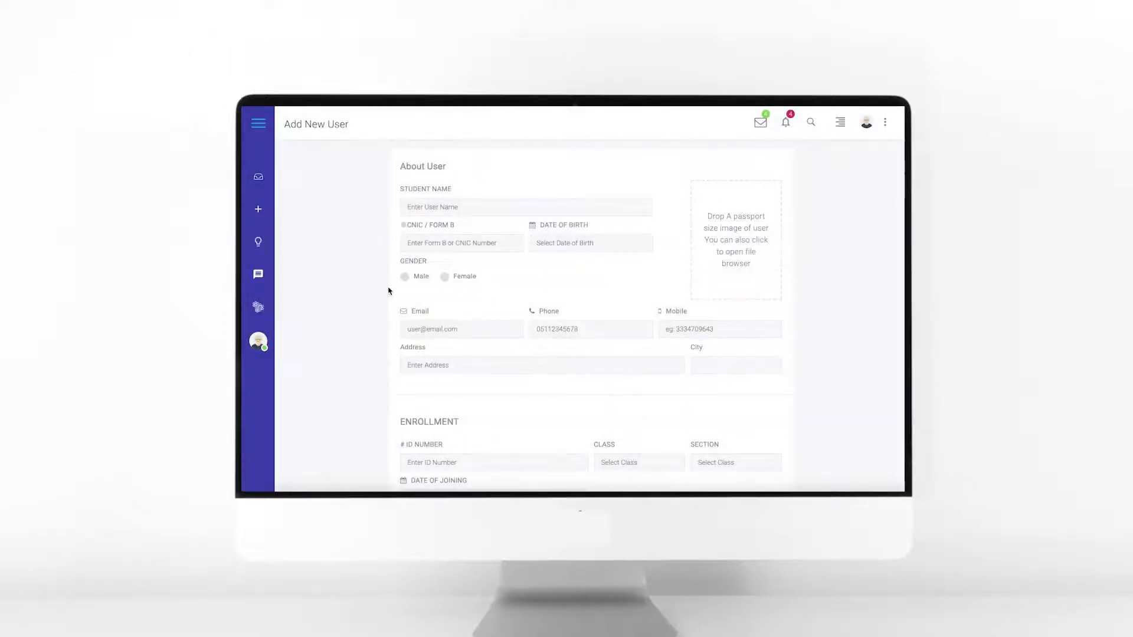
Step: Reveal the CNIC and Date of Birth smart tips on the Add New User form
click(420, 244)
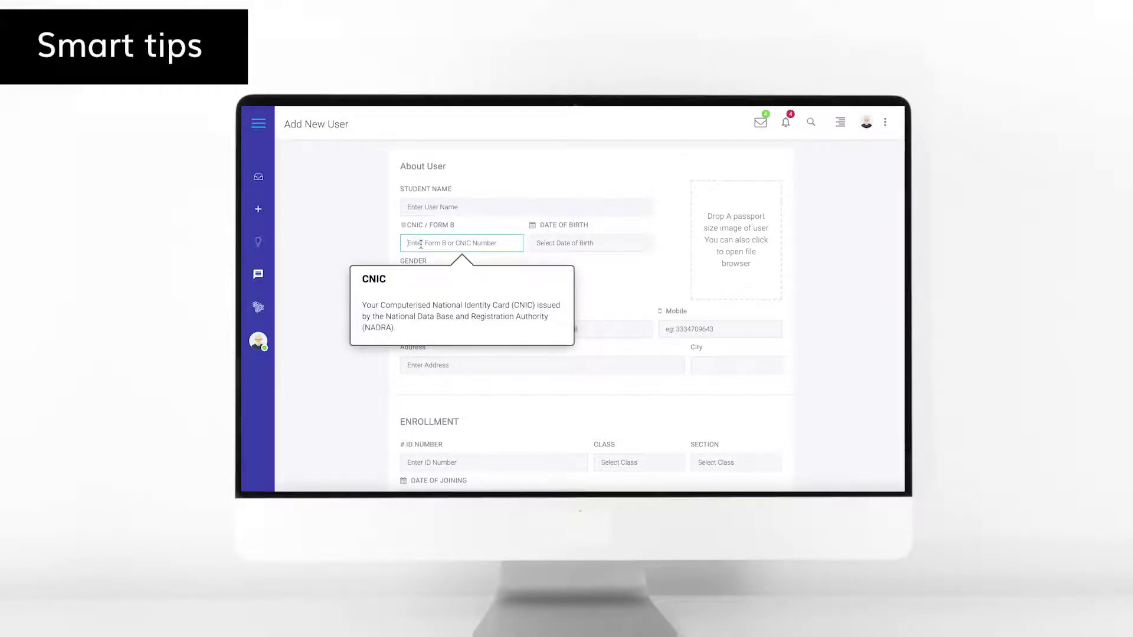
click(545, 244)
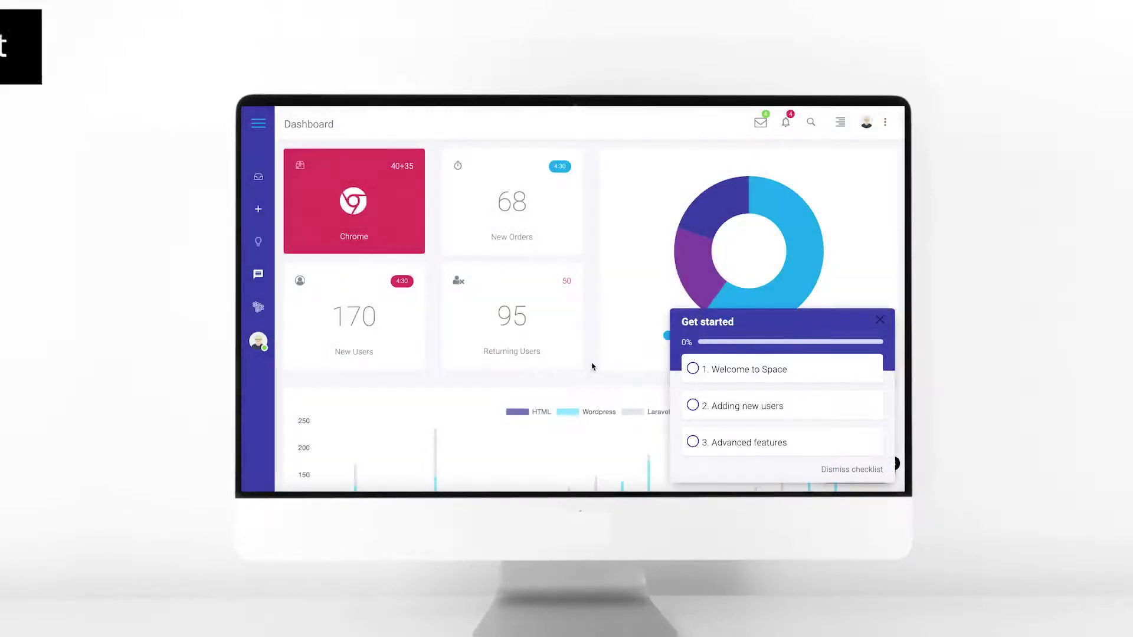
Step: Launch checklist item 1 and finish the Welcome to Space tour, reaching 33%
click(738, 371)
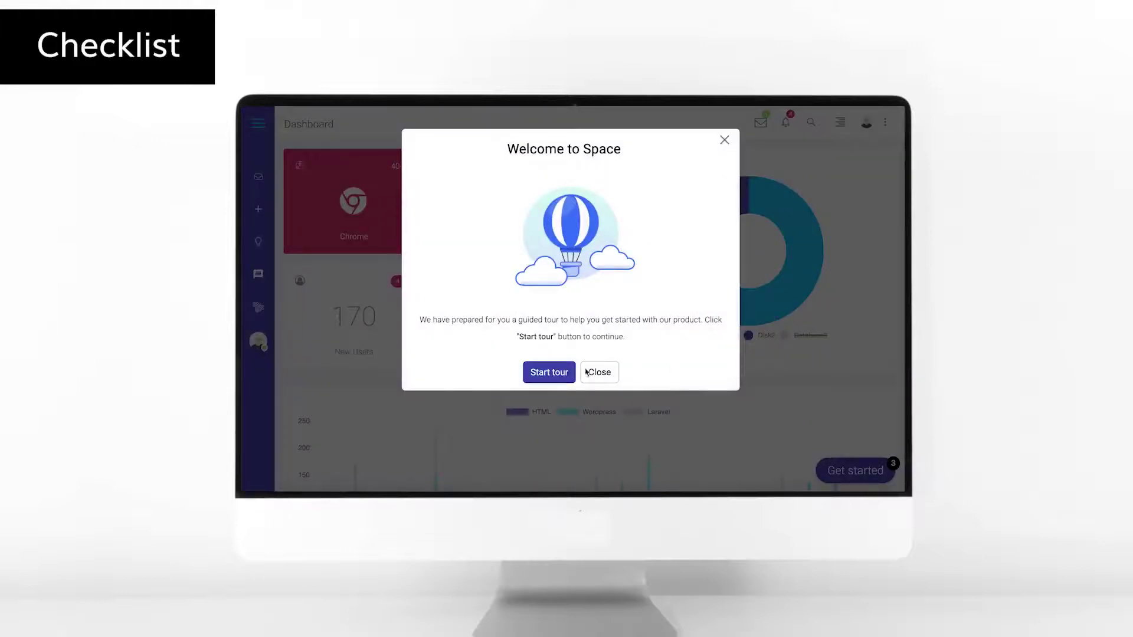
click(553, 372)
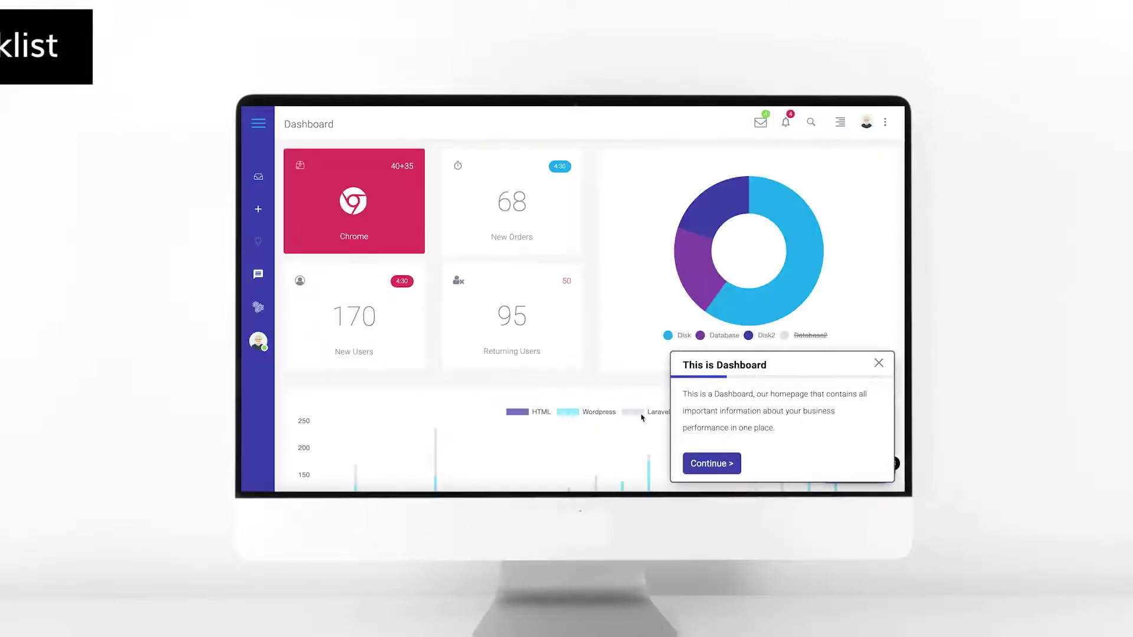
click(695, 463)
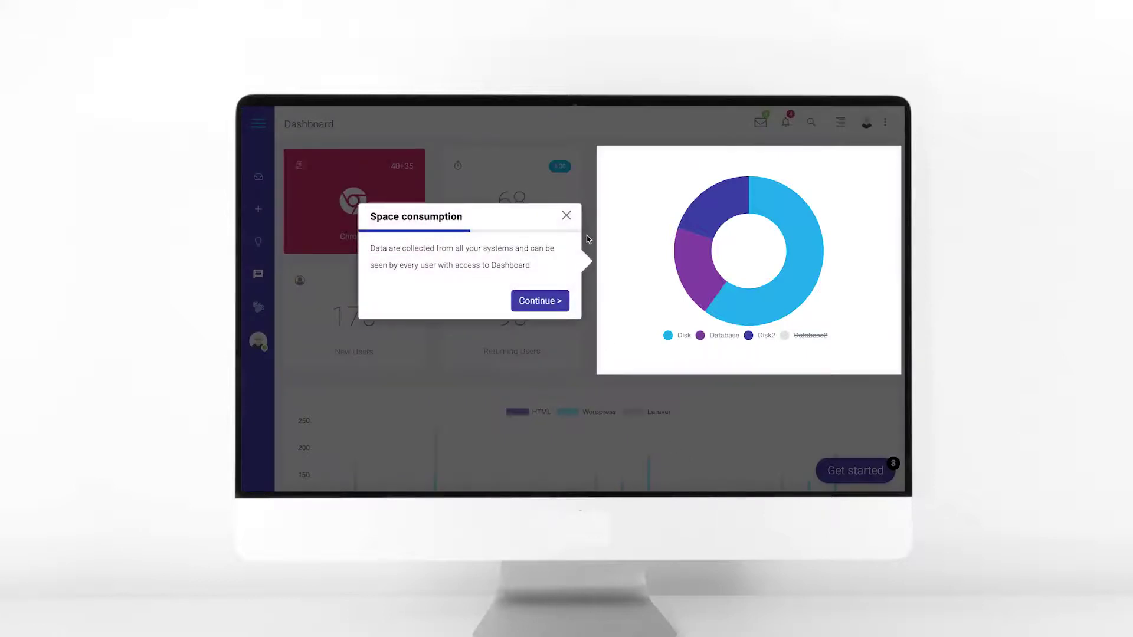
click(567, 215)
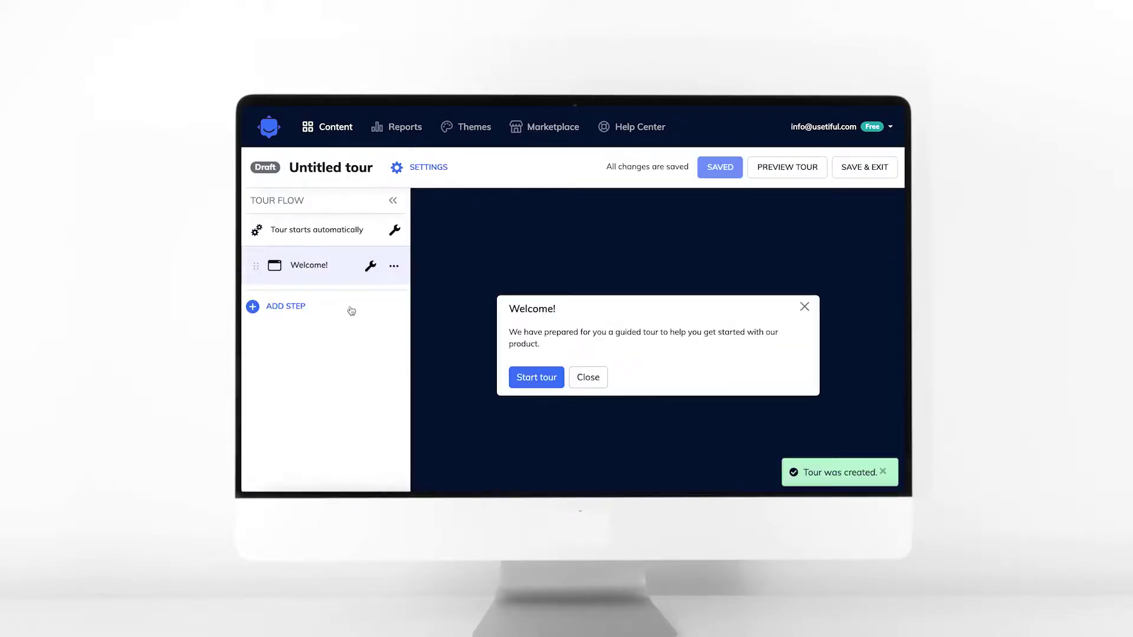
Step: Add a Pointer Step 2 and restrict the tour to certain pages on Mobile devices
click(294, 306)
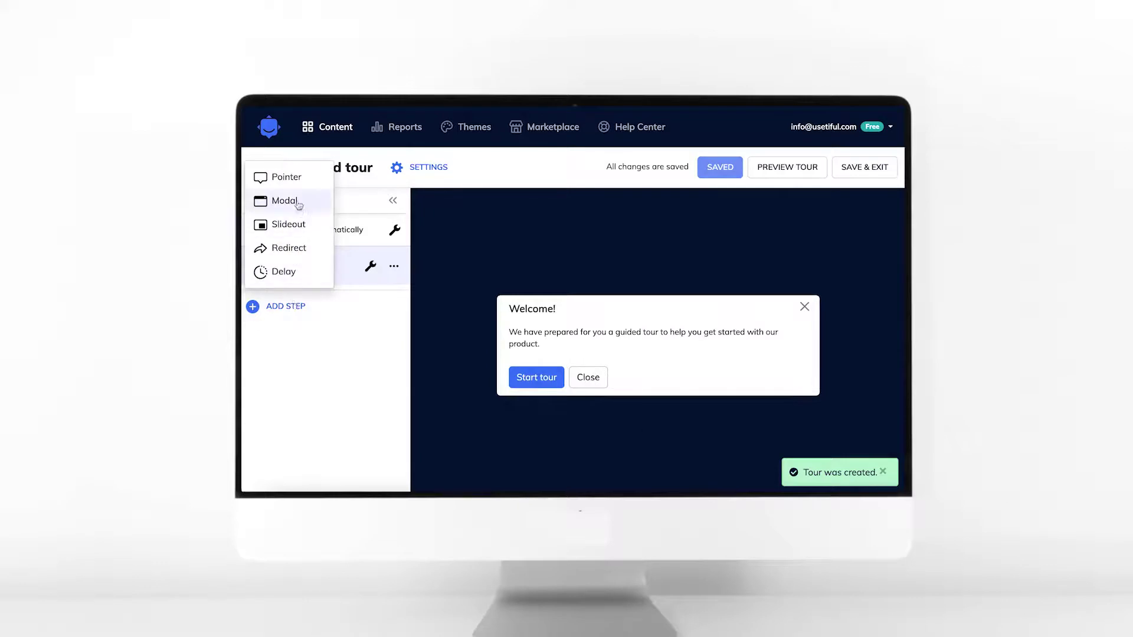
click(298, 175)
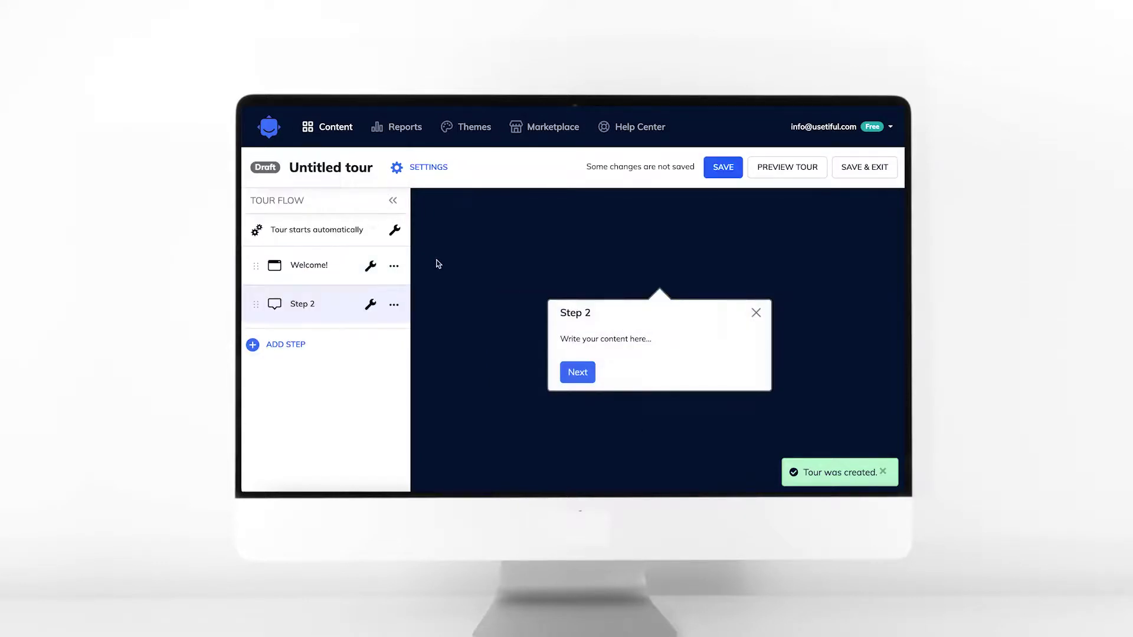
click(428, 167)
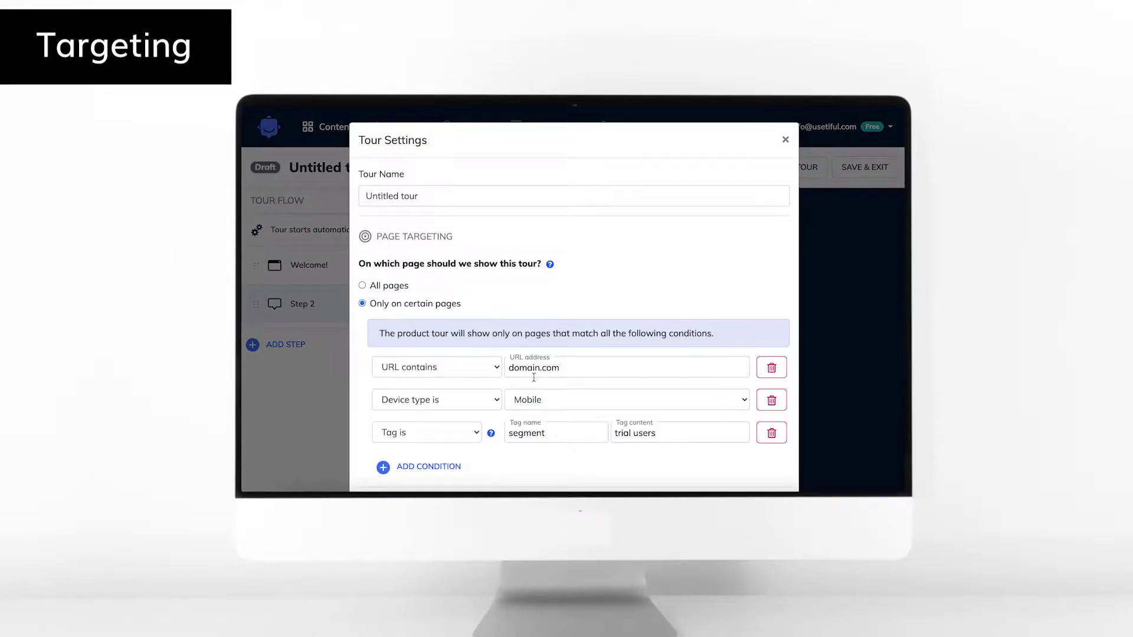
click(529, 409)
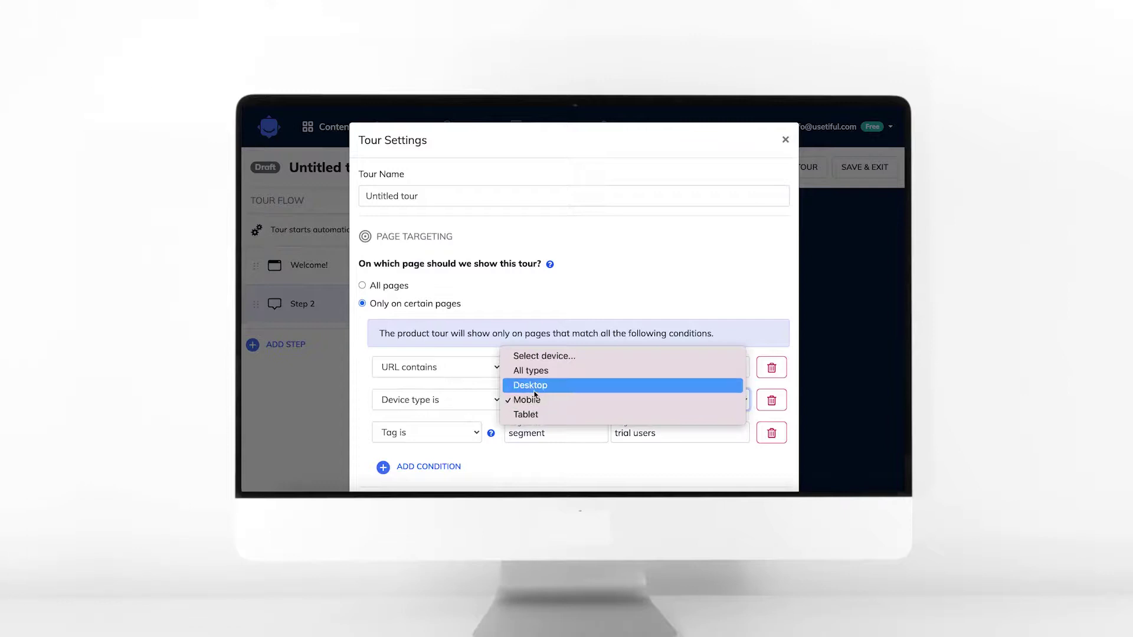
click(534, 396)
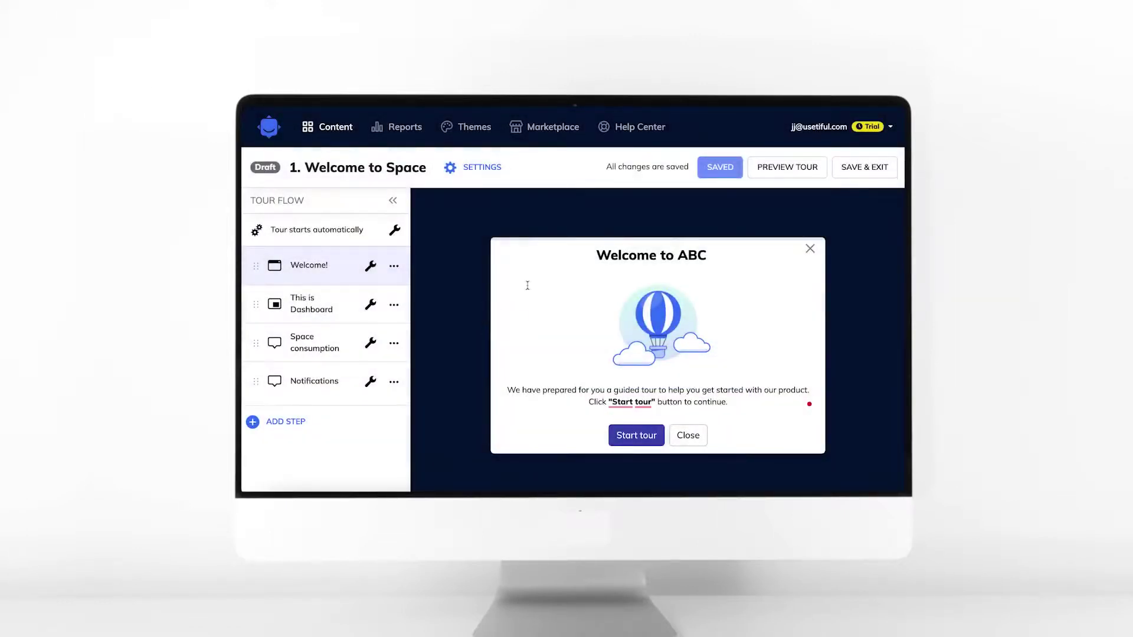
Step: Preview Welcome to Space on the live dashboard through the browser extension
click(773, 168)
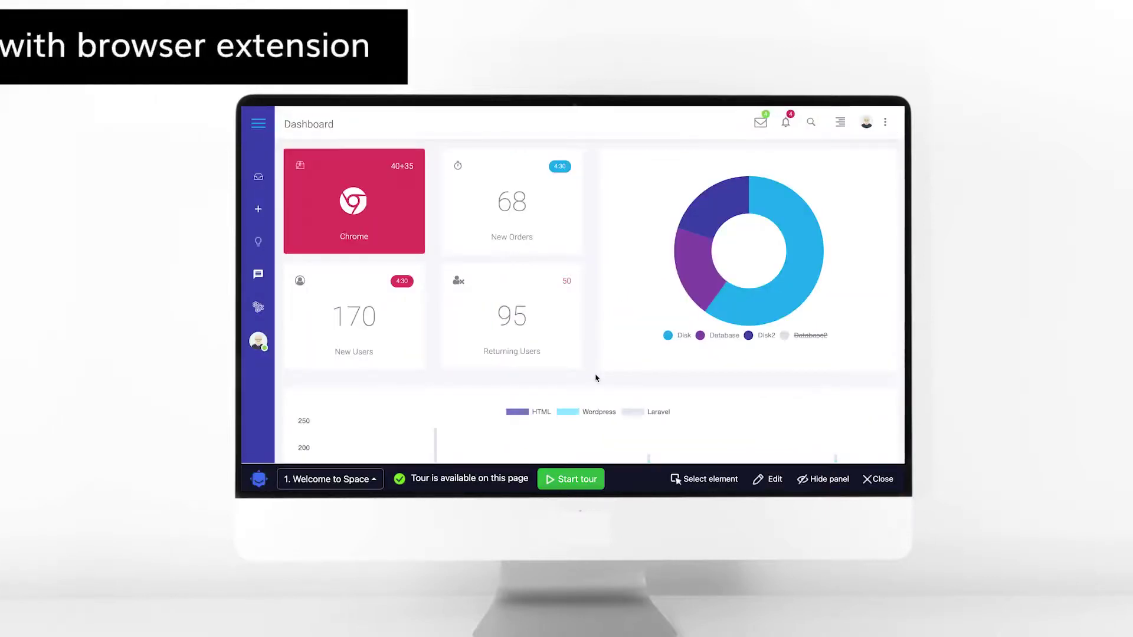
click(565, 480)
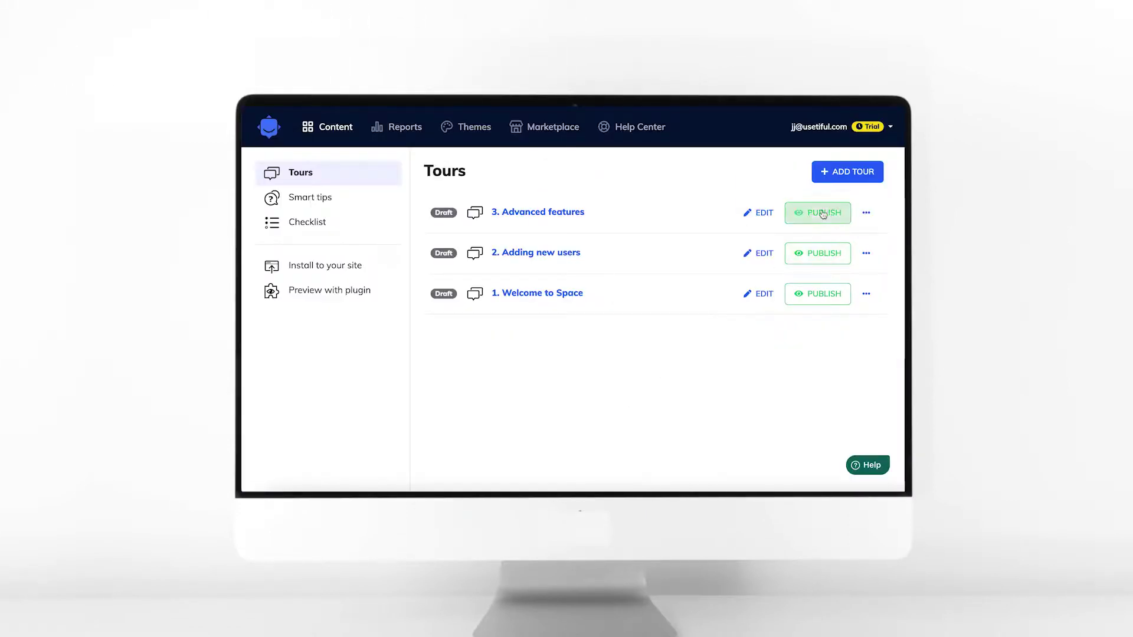
Step: Publish 1. Welcome to Space and copy the Install to your site code
click(821, 294)
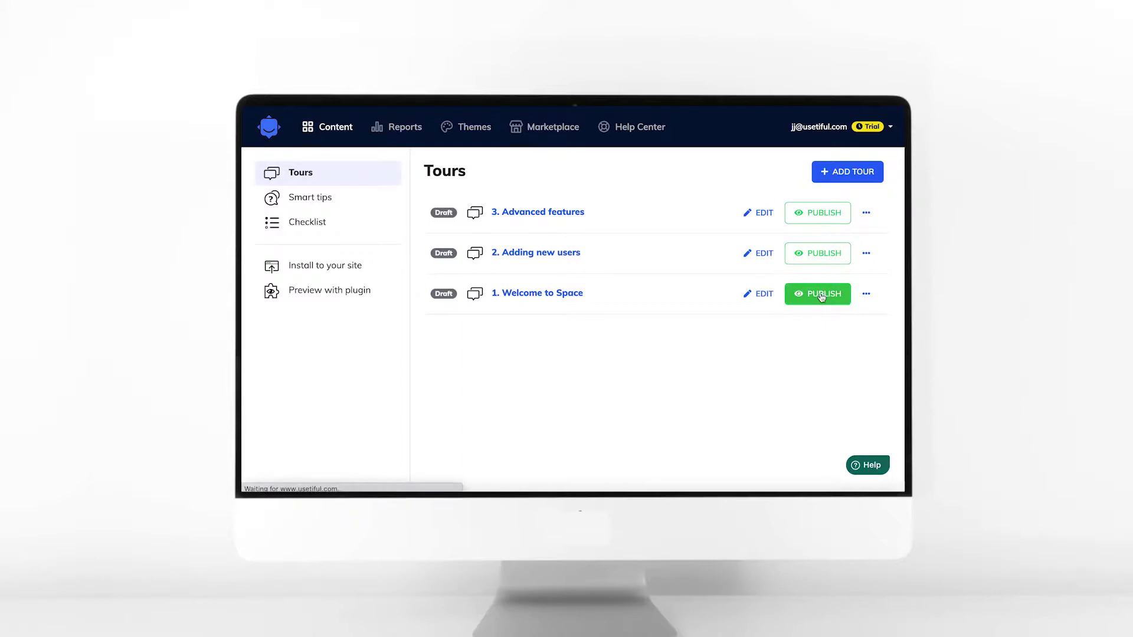
click(344, 265)
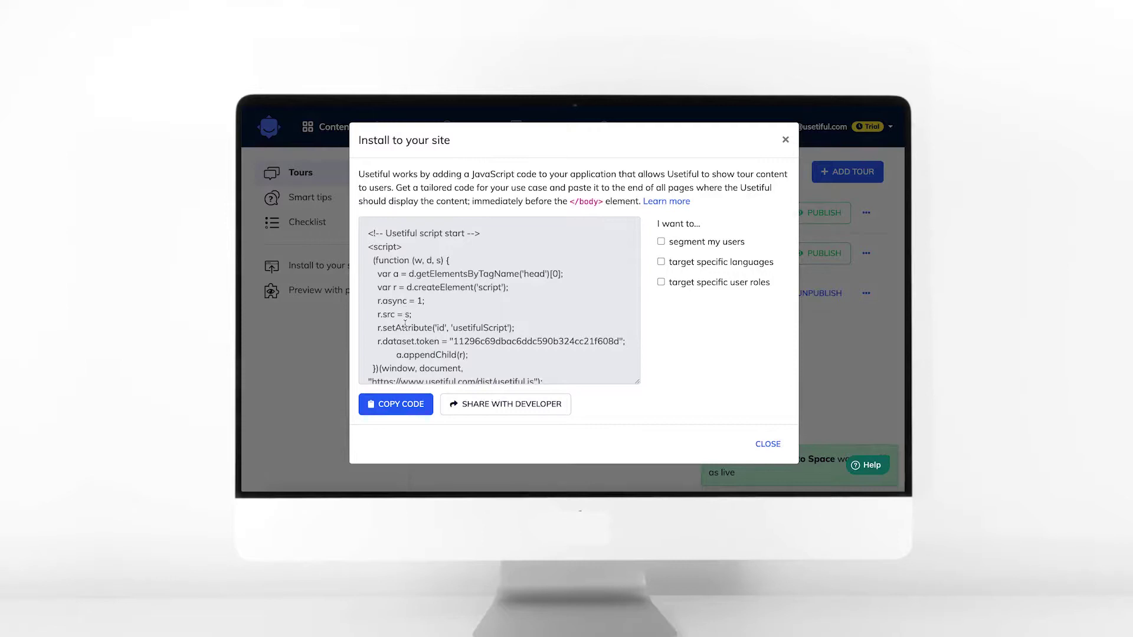
click(404, 409)
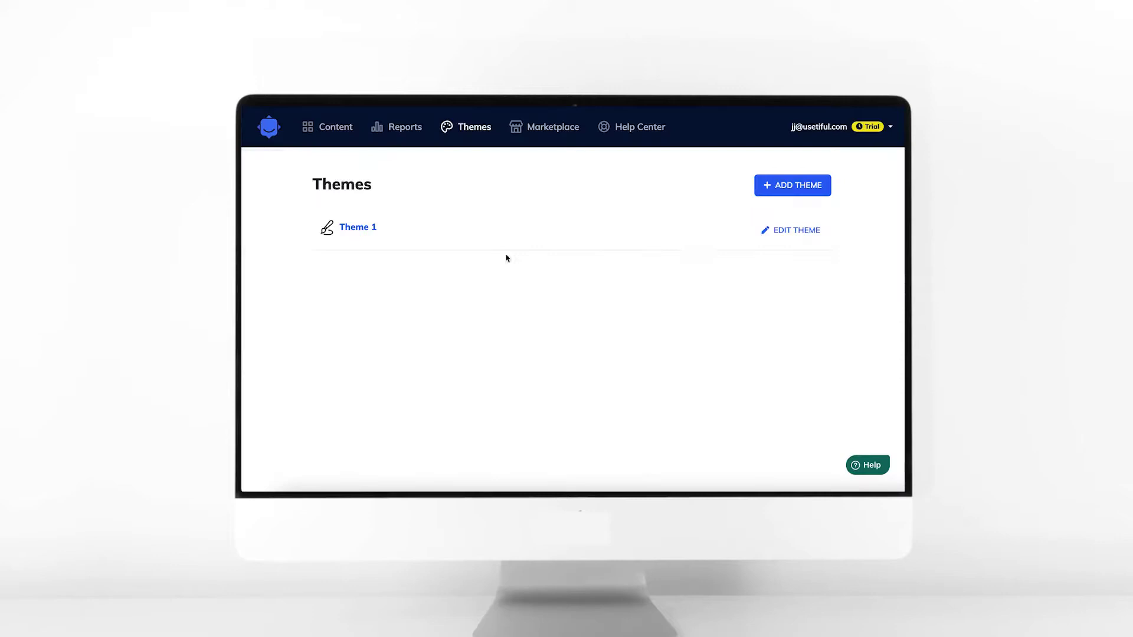
Step: Set Theme 1's Primary color swatch to purple #b340b5
click(794, 231)
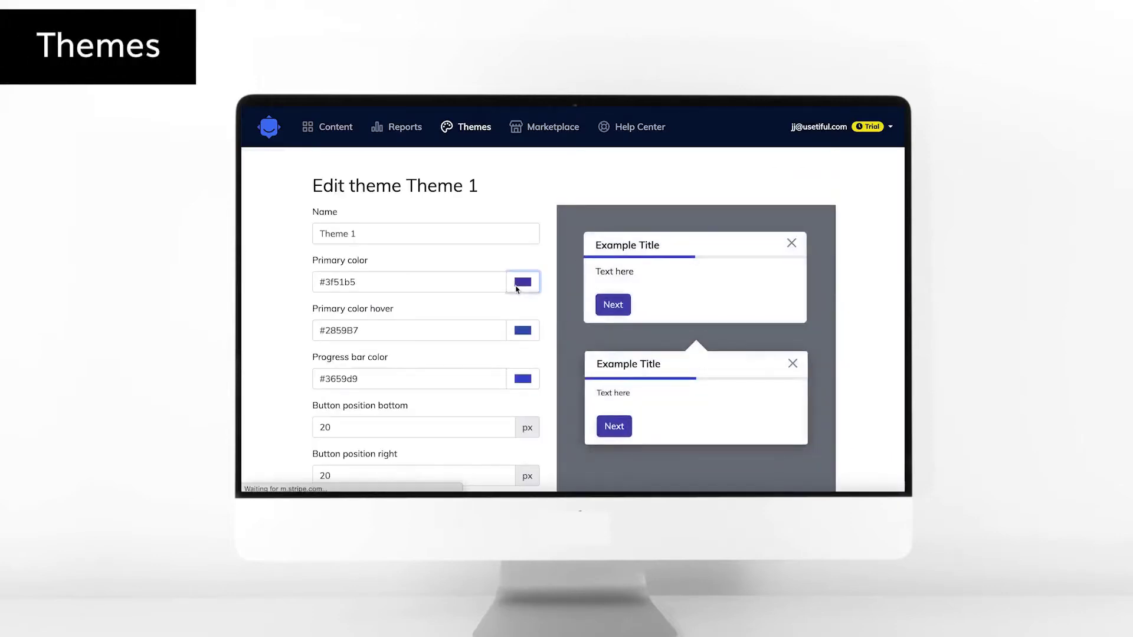
click(521, 286)
click(569, 387)
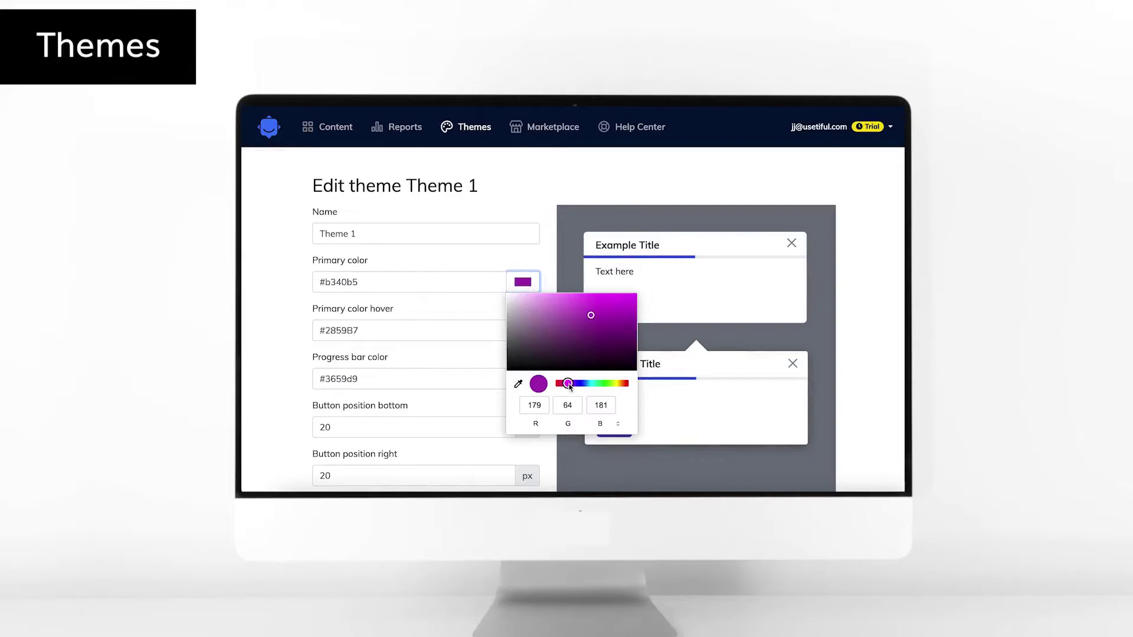
click(553, 284)
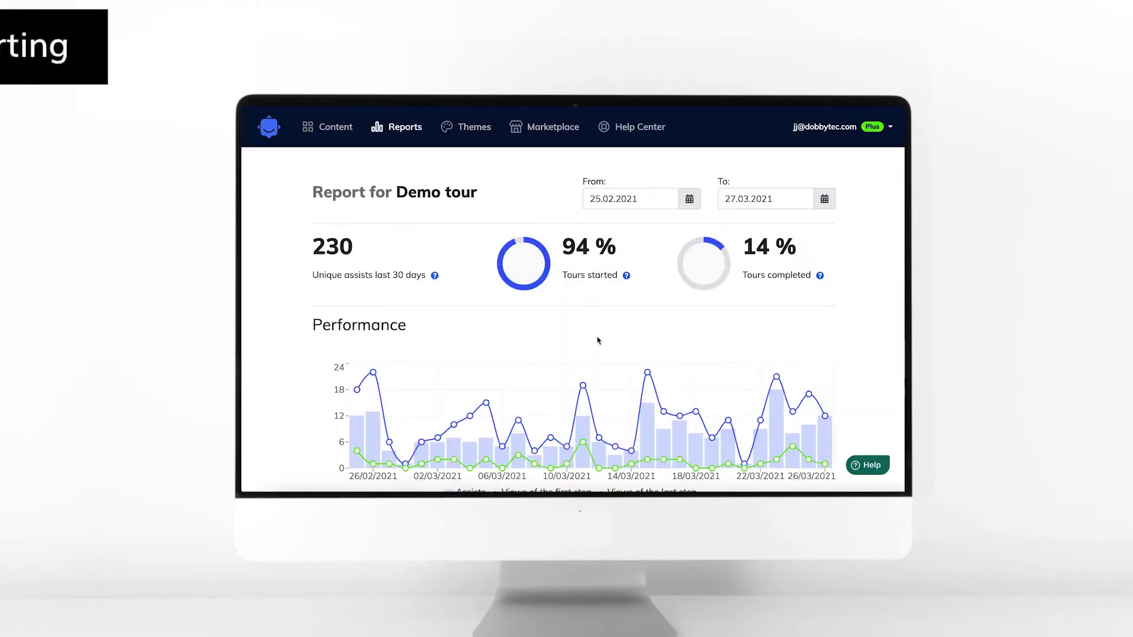
scroll(598, 341, down, 2)
scroll(597, 340, down, 1)
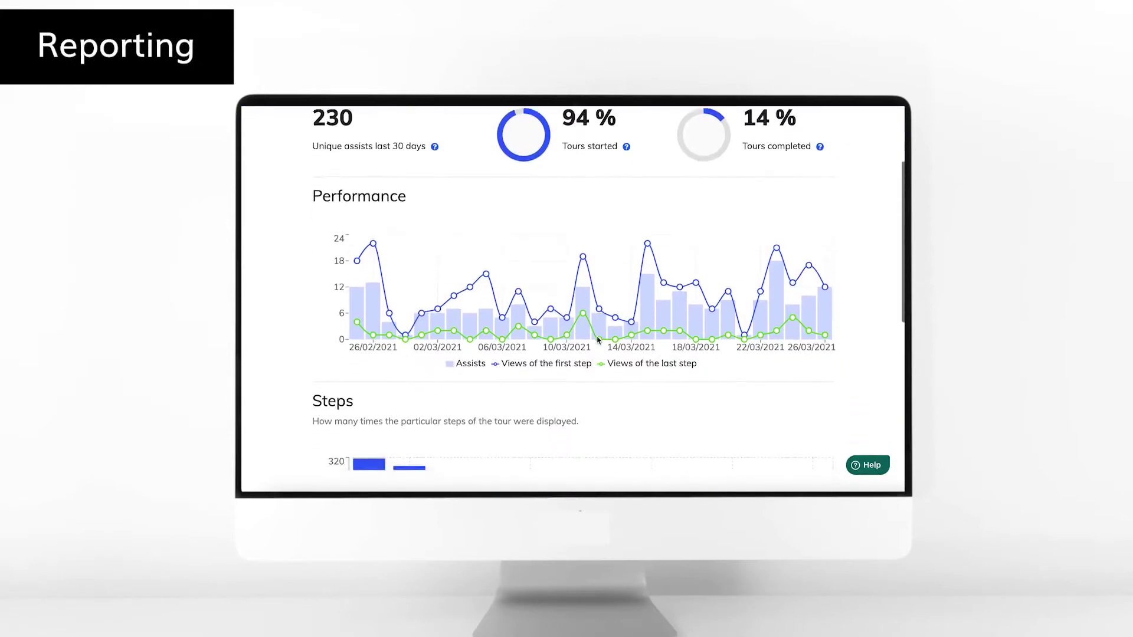
scroll(597, 341, down, 2)
scroll(598, 341, down, 1)
scroll(598, 340, down, 1)
scroll(597, 341, down, 1)
scroll(598, 341, down, 2)
scroll(597, 342, down, 1)
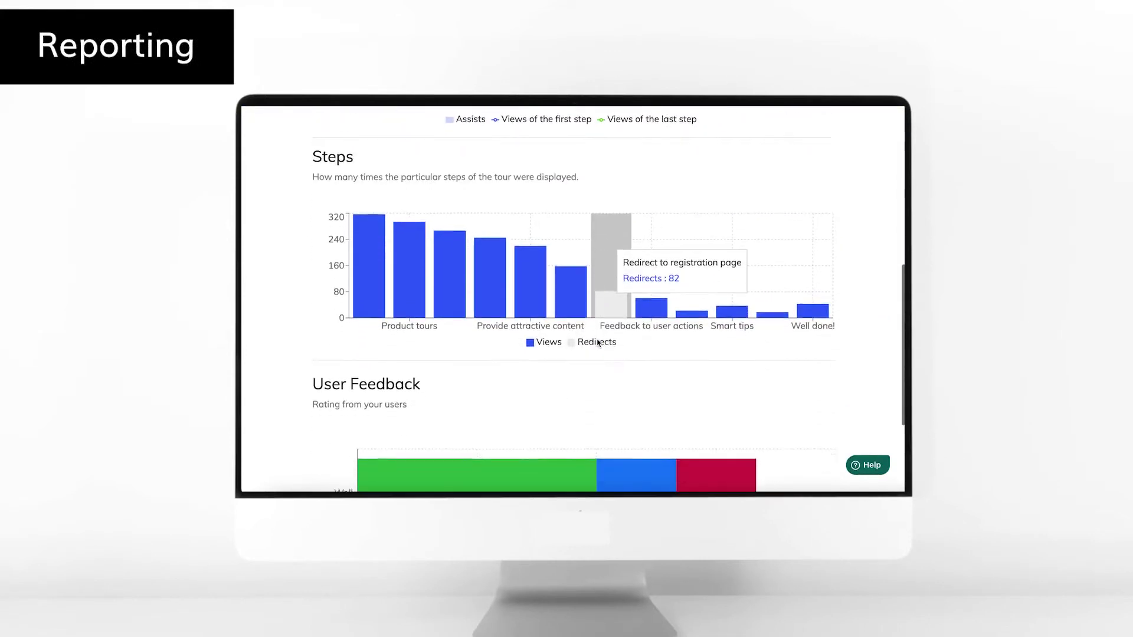
scroll(598, 342, down, 1)
scroll(598, 344, down, 1)
scroll(597, 345, down, 1)
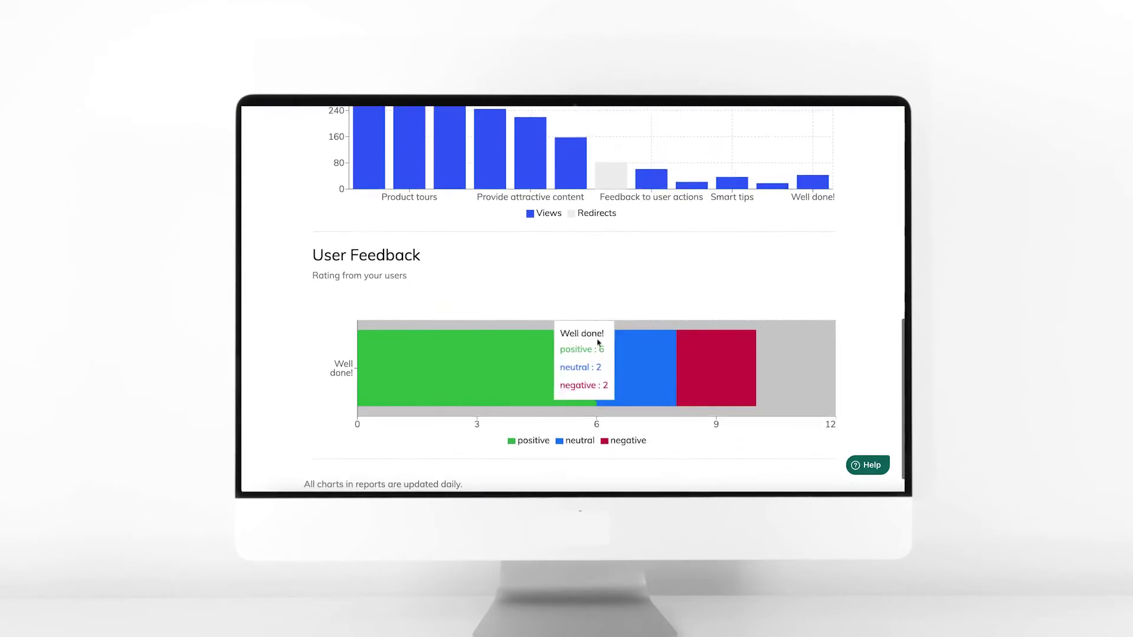